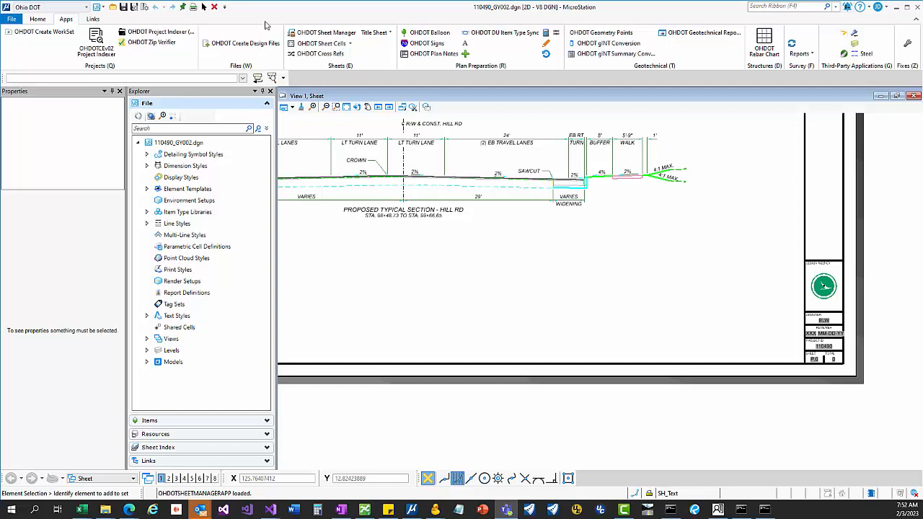
# Open the OHDOT Sheet Manager.
pyautogui.click(325, 37)
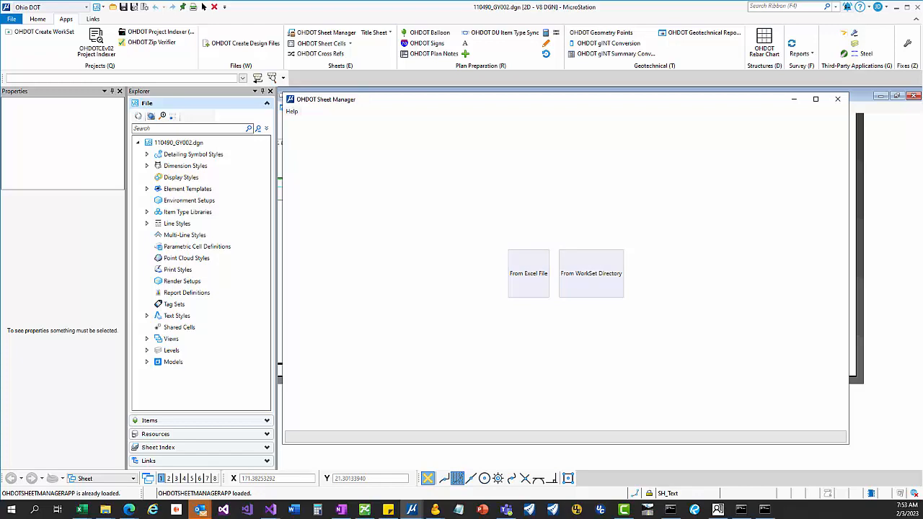
# Switch to Excel and examine the File Name, Model Name and Title Property columns of sheetManager_testNotPW2.xlsx.
pyautogui.hotkey('alt', 'Tab')
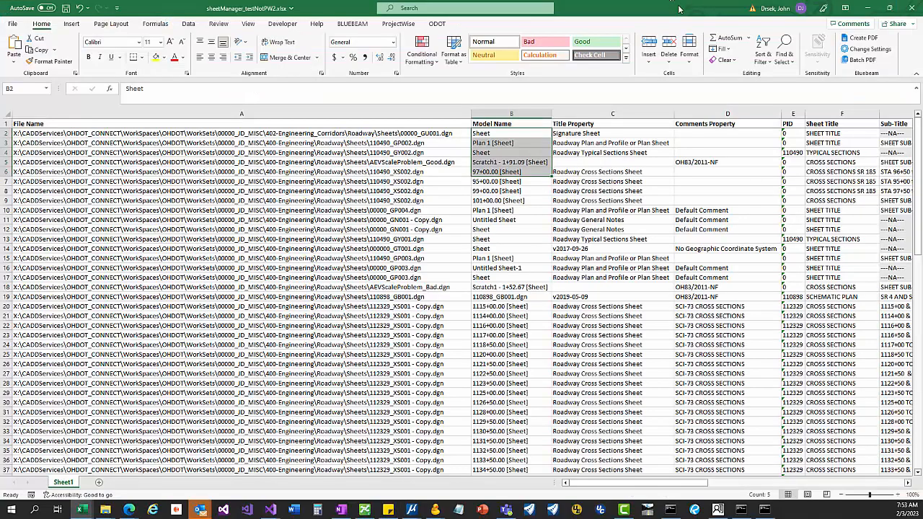
pyautogui.click(622, 210)
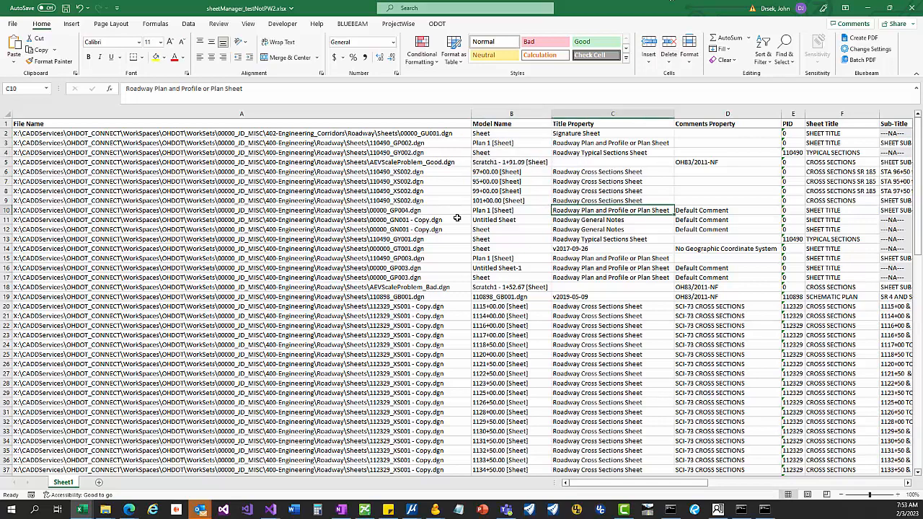
pyautogui.click(591, 189)
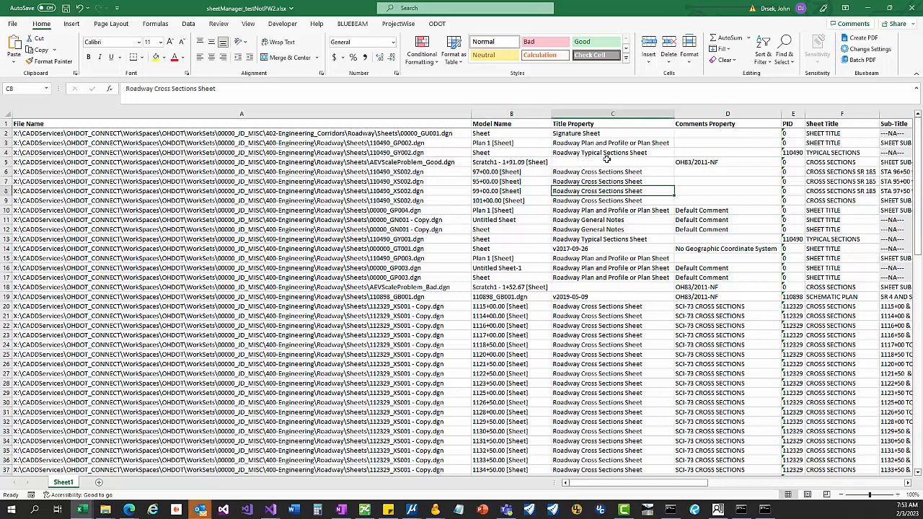
pyautogui.click(606, 154)
pyautogui.moveTo(474, 200); pyautogui.dragTo(451, 165)
pyautogui.click(456, 123)
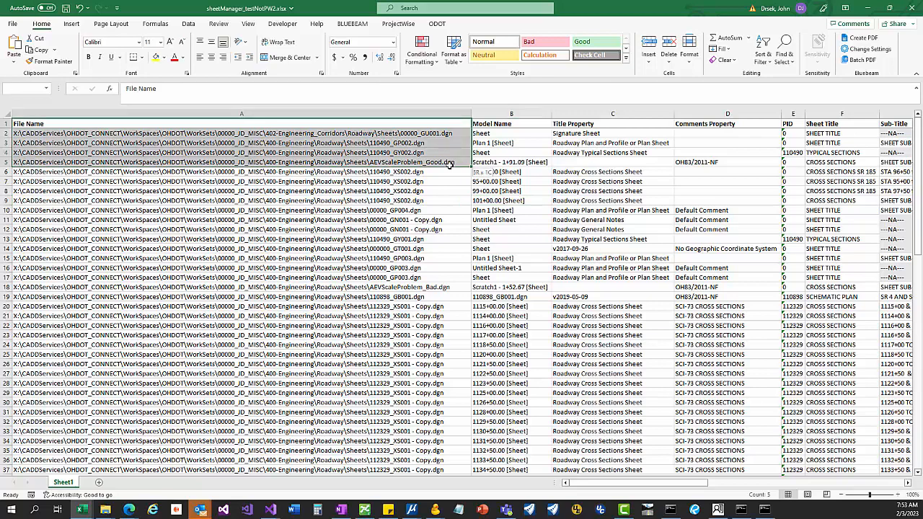
pyautogui.click(496, 124)
pyautogui.moveTo(496, 124); pyautogui.dragTo(495, 161)
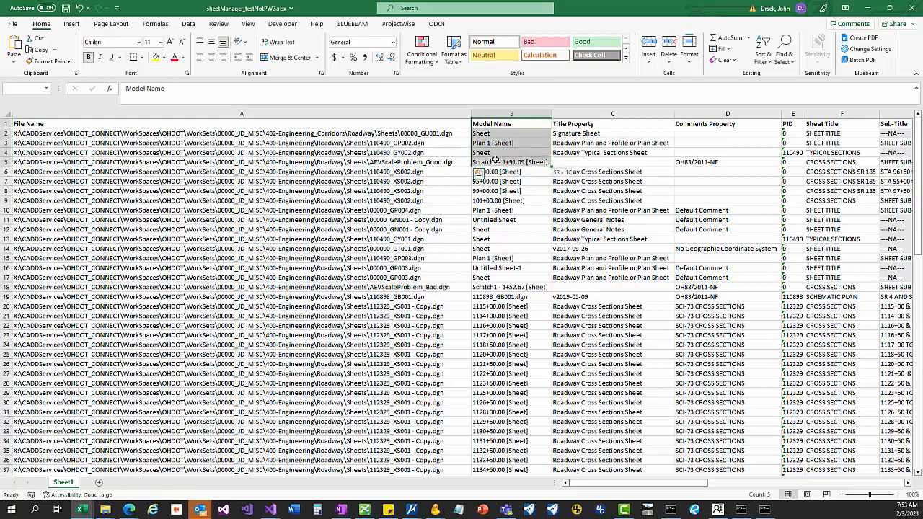
pyautogui.click(502, 213)
pyautogui.click(433, 172)
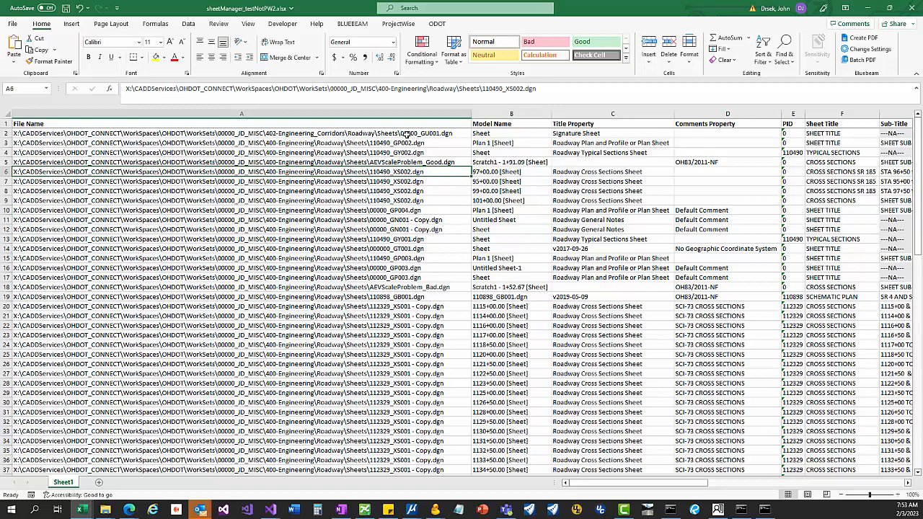
pyautogui.click(407, 135)
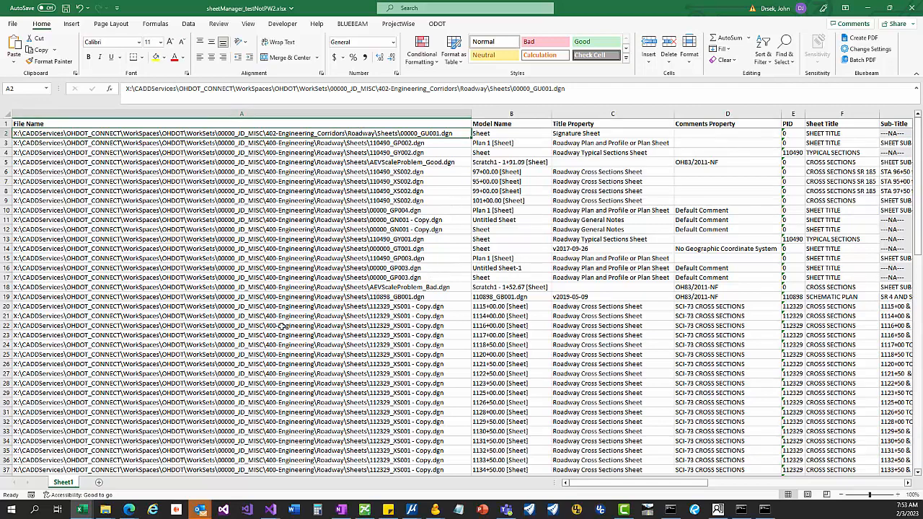
# Switch to OHDOT_Sheet_Manager.pdf in Edge and read the Excel File Format section, including the ProjectWise example of the File Name path.
pyautogui.moveTo(131, 509)
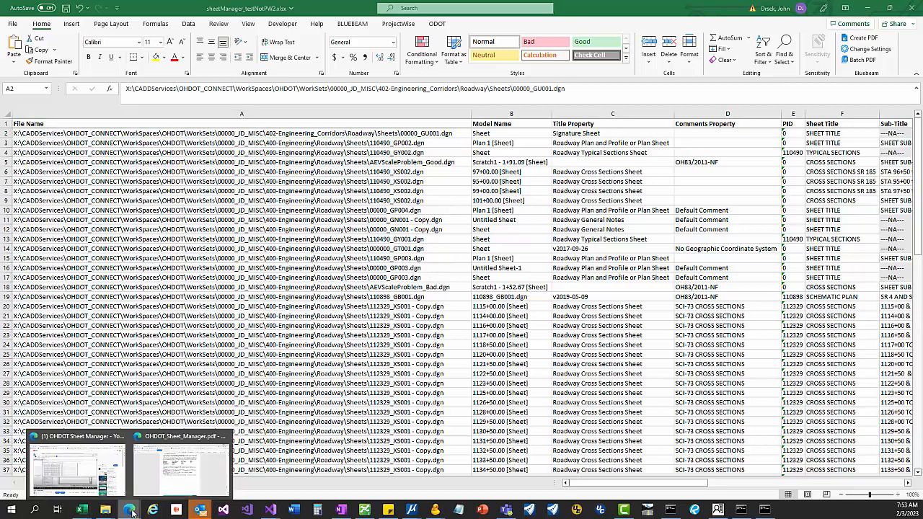
pyautogui.click(176, 482)
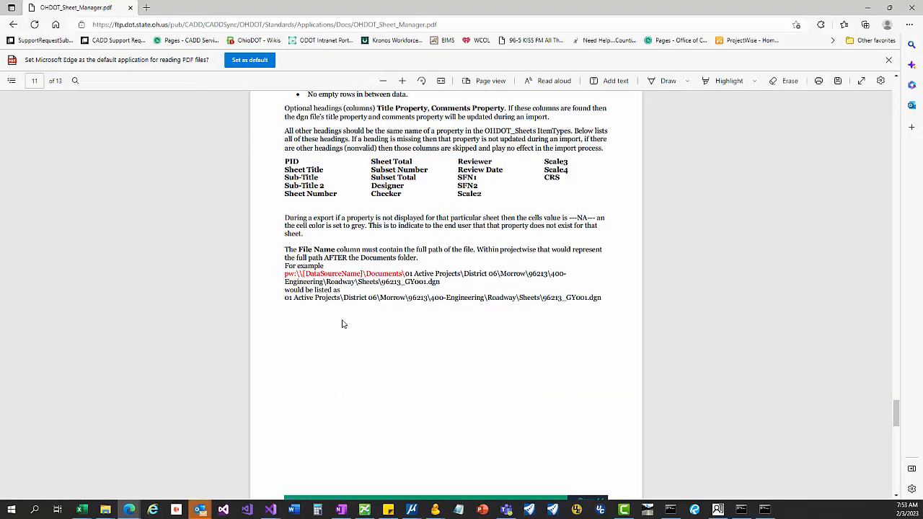
pyautogui.scroll(4, 342, 324)
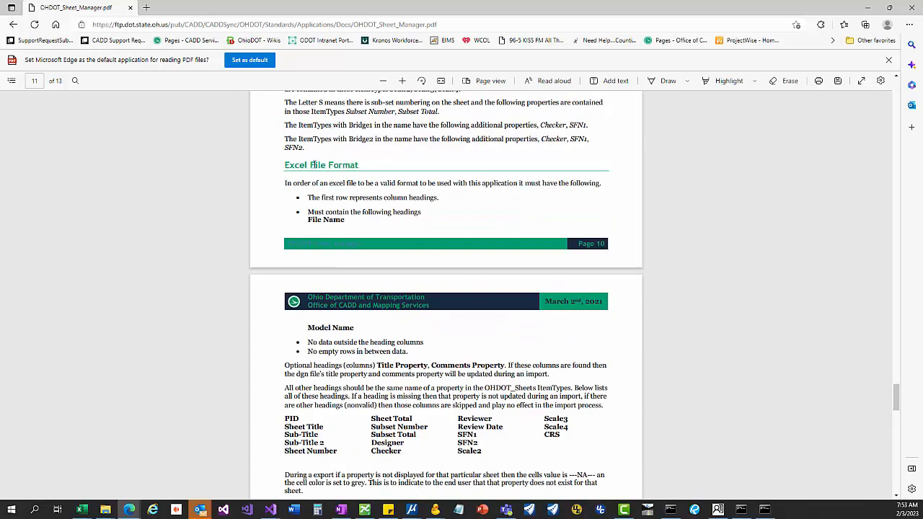
pyautogui.scroll(-3, 452, 203)
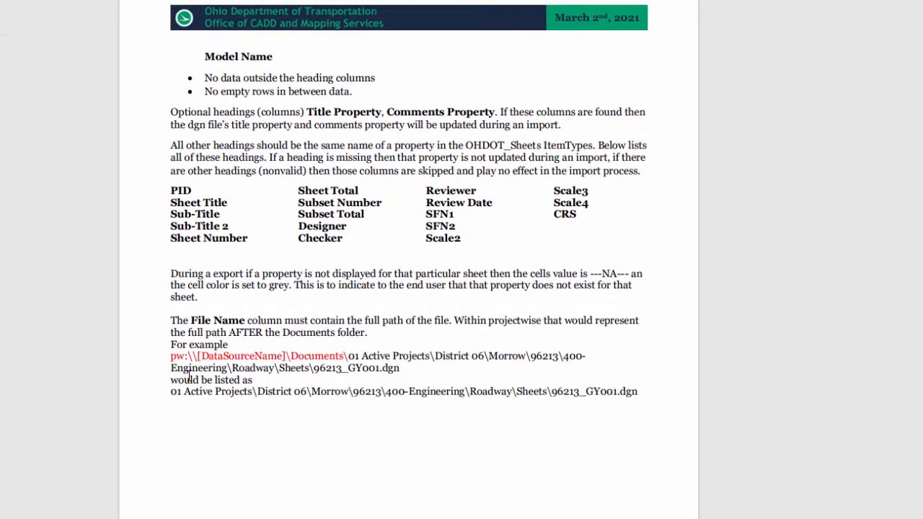
pyautogui.moveTo(172, 356)
pyautogui.mouseDown()
pyautogui.moveTo(391, 368)
pyautogui.moveTo(348, 356)
pyautogui.moveTo(174, 358)
pyautogui.mouseUp()
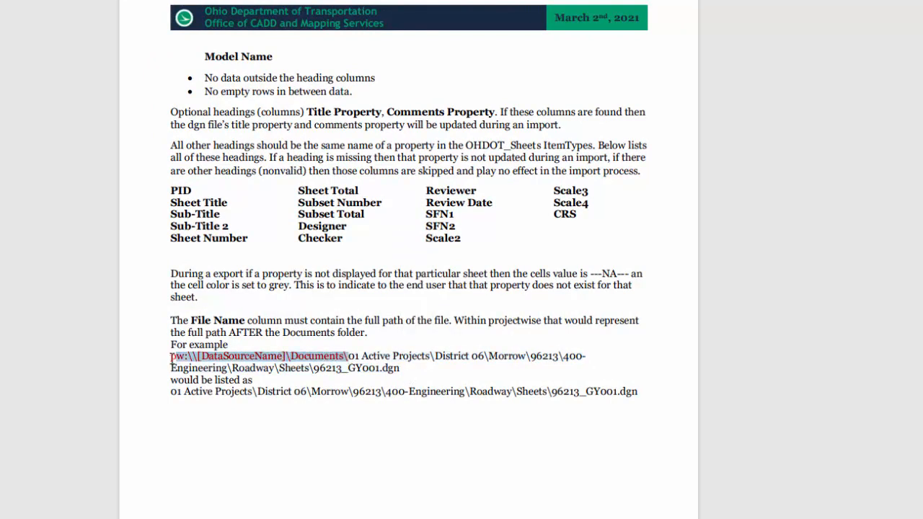
pyautogui.click(352, 364)
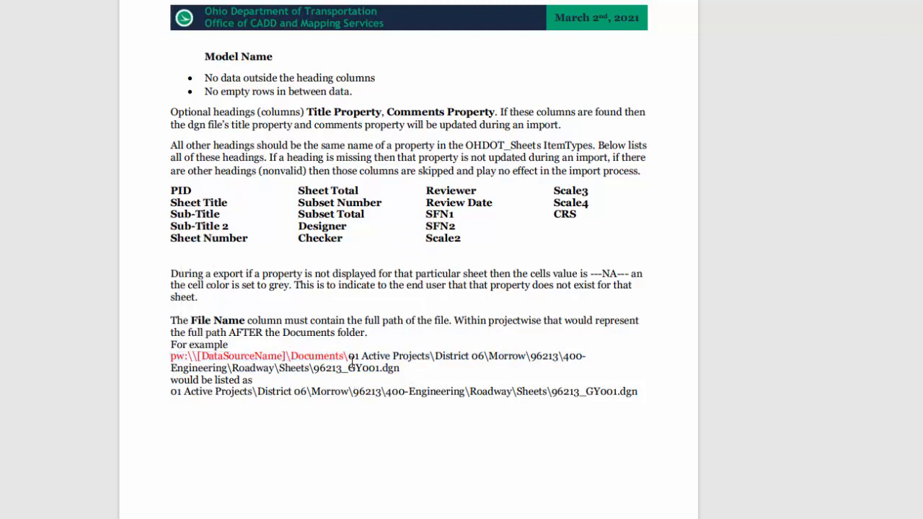
pyautogui.moveTo(349, 356); pyautogui.dragTo(421, 372)
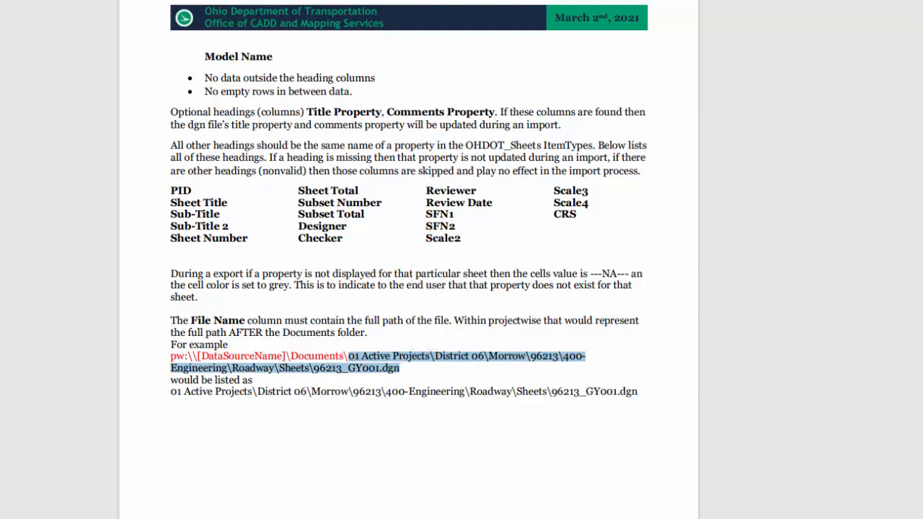
# Return to the Excel workbook and examine how each row pairs a file name with its model name and sheet property values.
pyautogui.hotkey('alt', 'Tab')
pyautogui.click(461, 167)
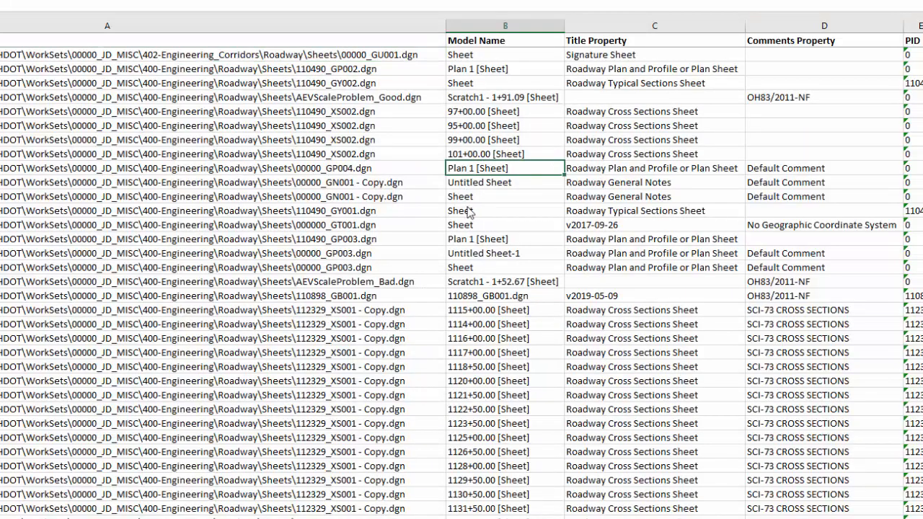
pyautogui.click(500, 54)
pyautogui.click(502, 79)
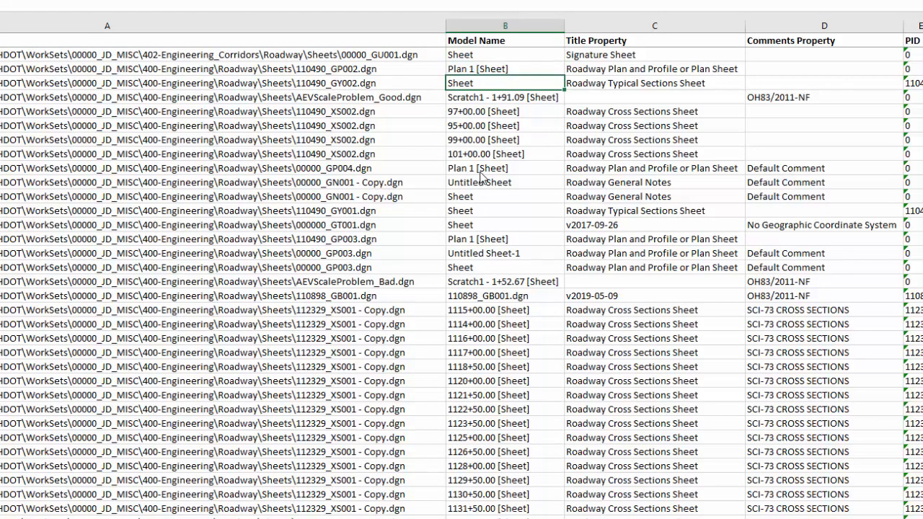
pyautogui.click(489, 256)
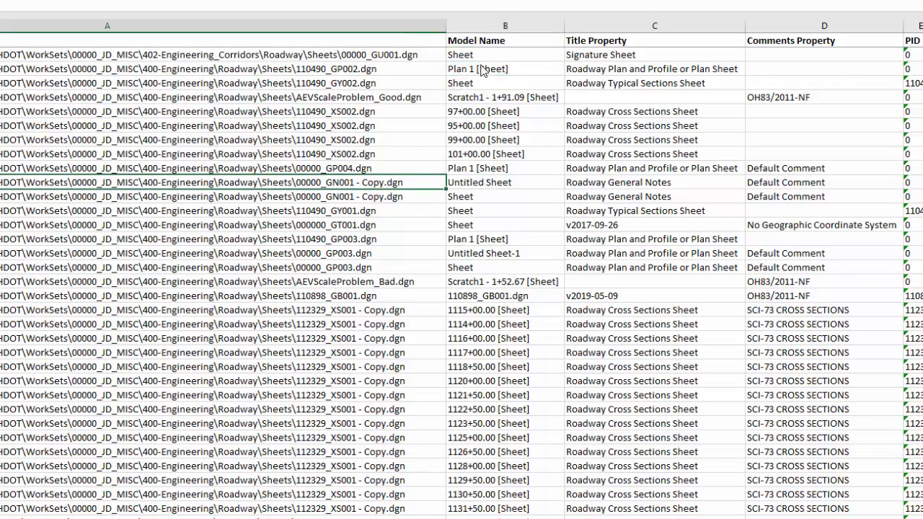
pyautogui.moveTo(481, 56); pyautogui.dragTo(425, 58)
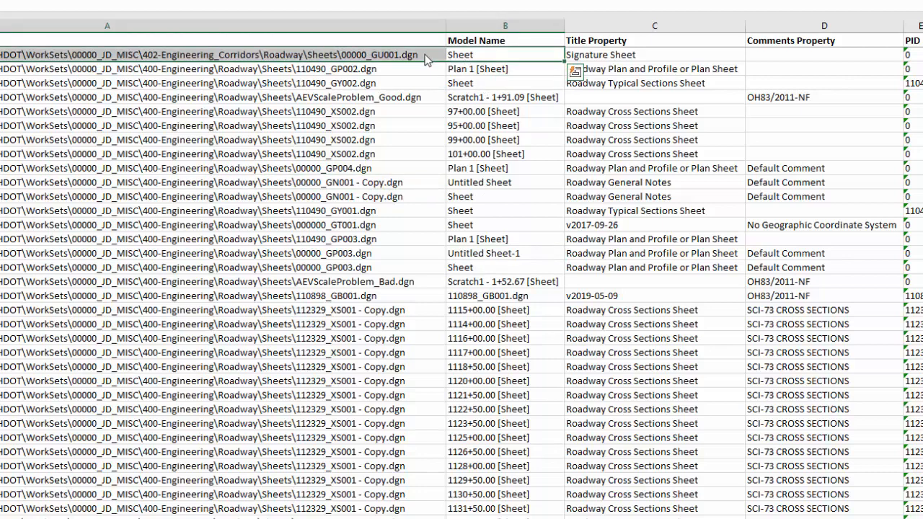
pyautogui.click(456, 115)
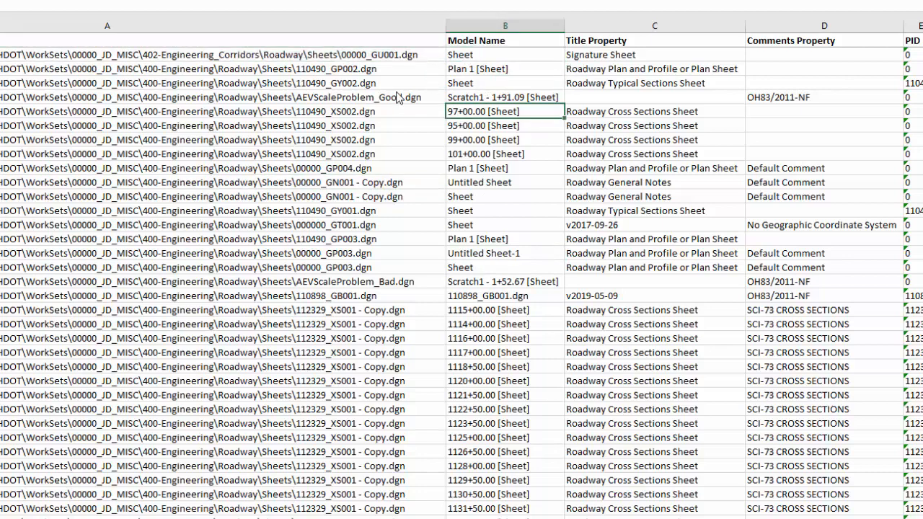
pyautogui.click(396, 94)
pyautogui.click(491, 65)
pyautogui.click(422, 55)
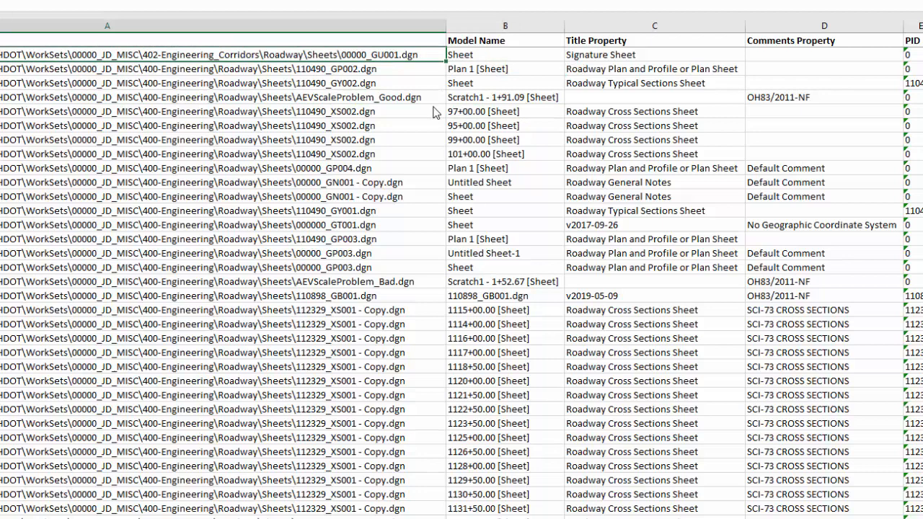
pyautogui.click(390, 85)
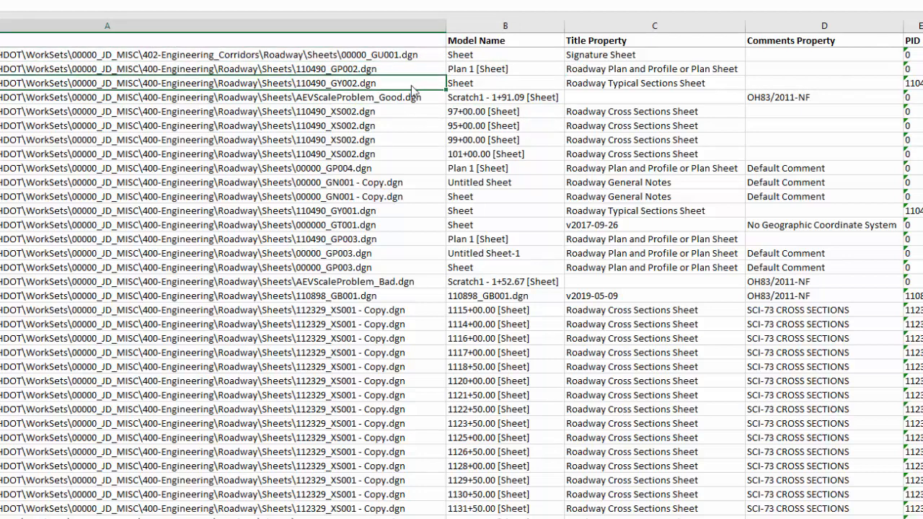
pyautogui.click(434, 58)
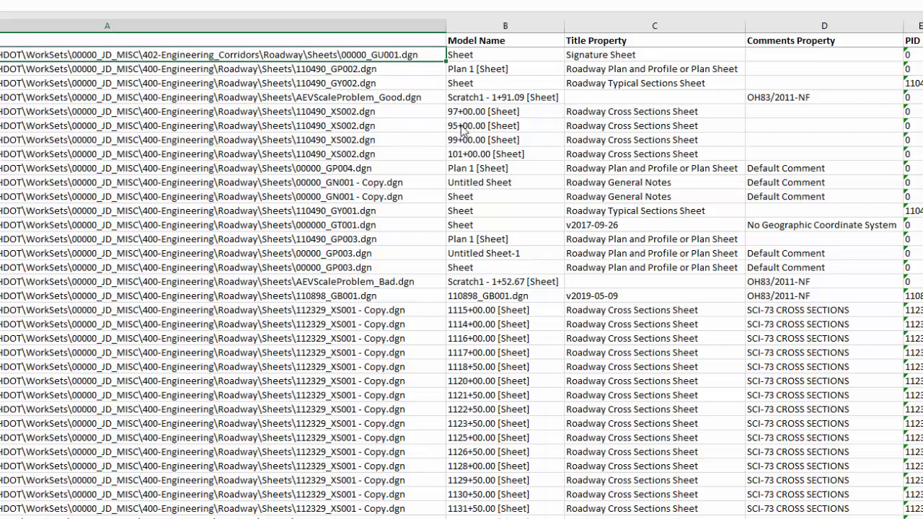
pyautogui.moveTo(497, 70); pyautogui.dragTo(574, 96)
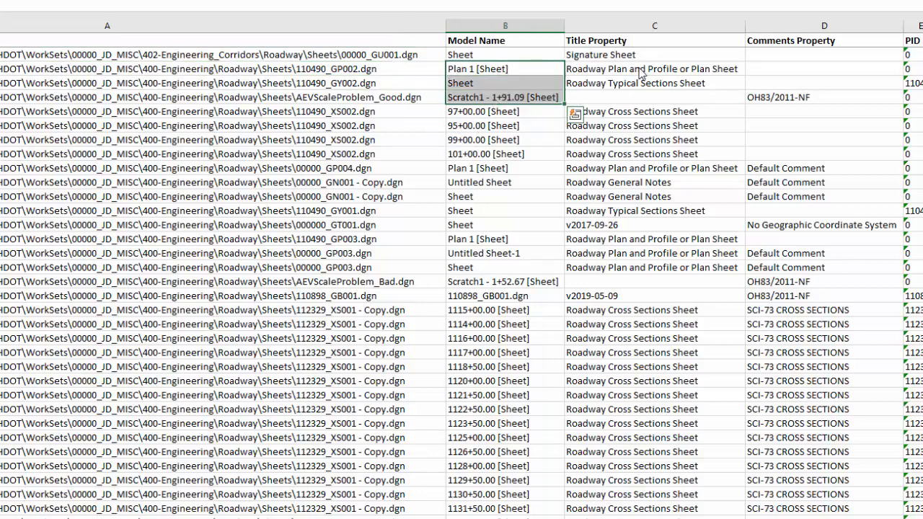
pyautogui.moveTo(638, 69); pyautogui.dragTo(919, 183)
pyautogui.click(710, 266)
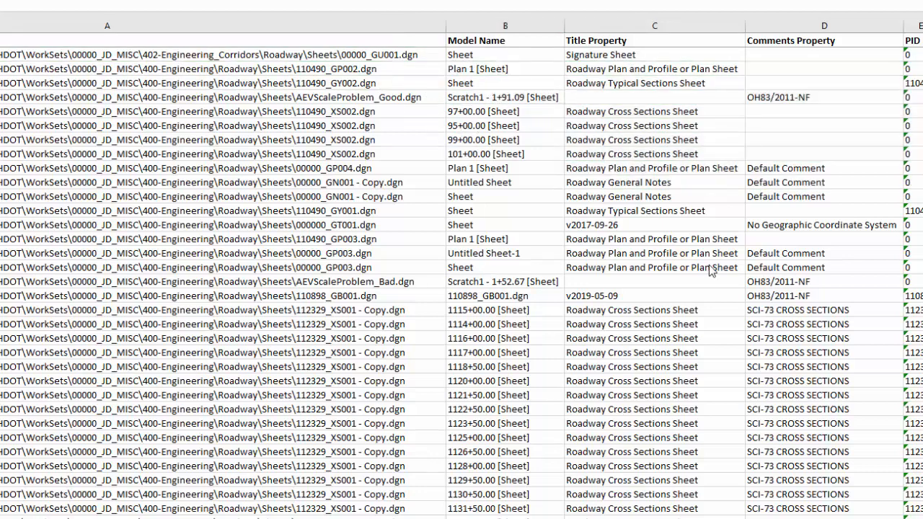
pyautogui.click(414, 197)
pyautogui.click(492, 165)
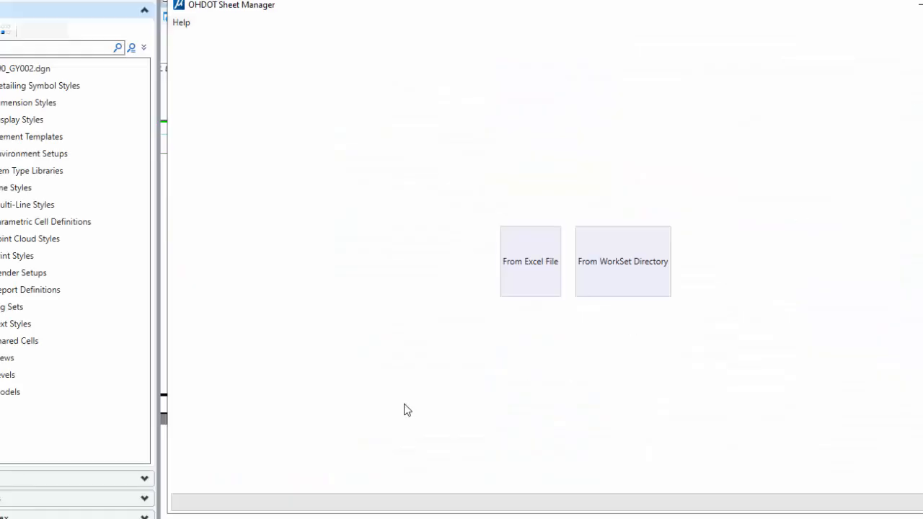
# In MicroStation, load the sheet data from the Excel file sheetManager_testNotPW2.xlsx on the Desktop into the Sheet Manager.
pyautogui.click(519, 283)
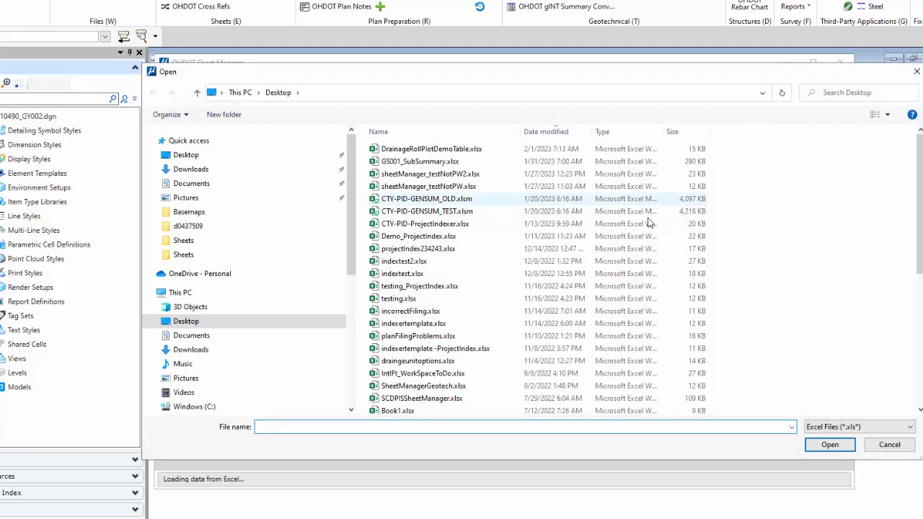
pyautogui.click(490, 174)
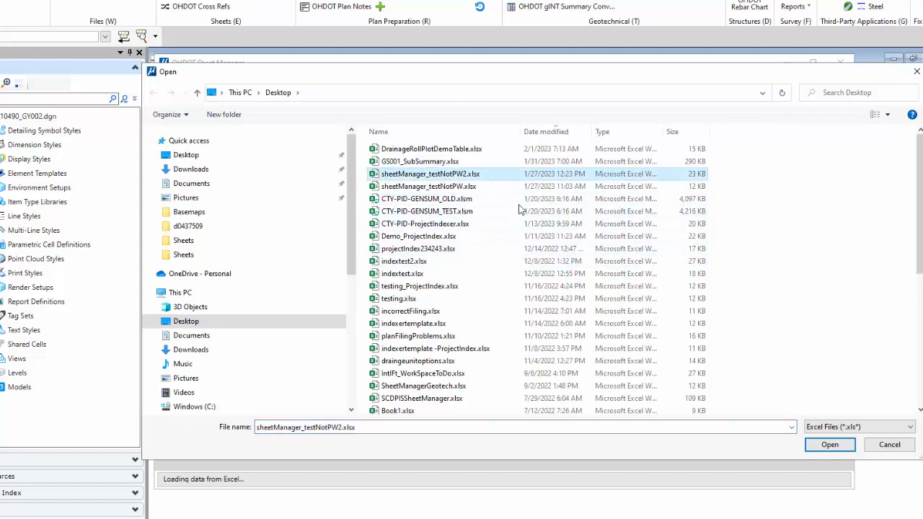
pyautogui.click(843, 445)
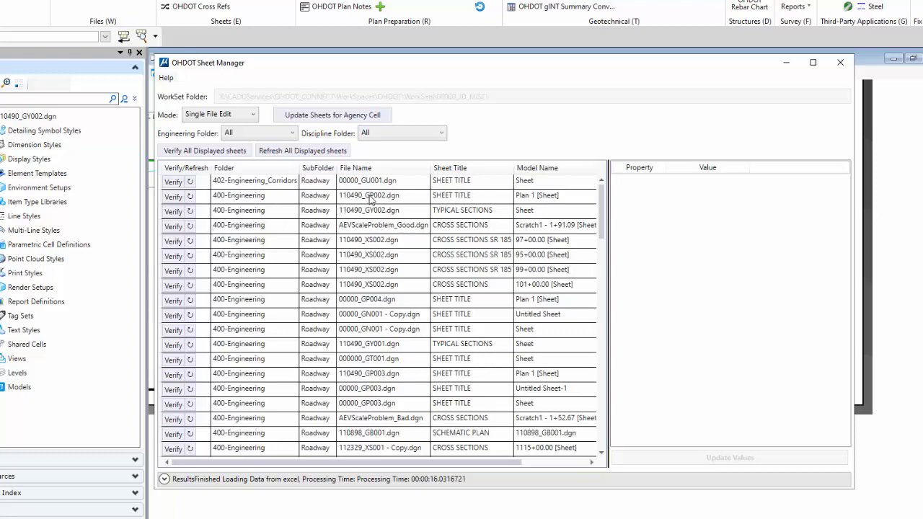
# Select the 110490_GP002.dgn sheet with model Plan 1 [Sheet], review its property values and verify the sheet.
pyautogui.click(407, 200)
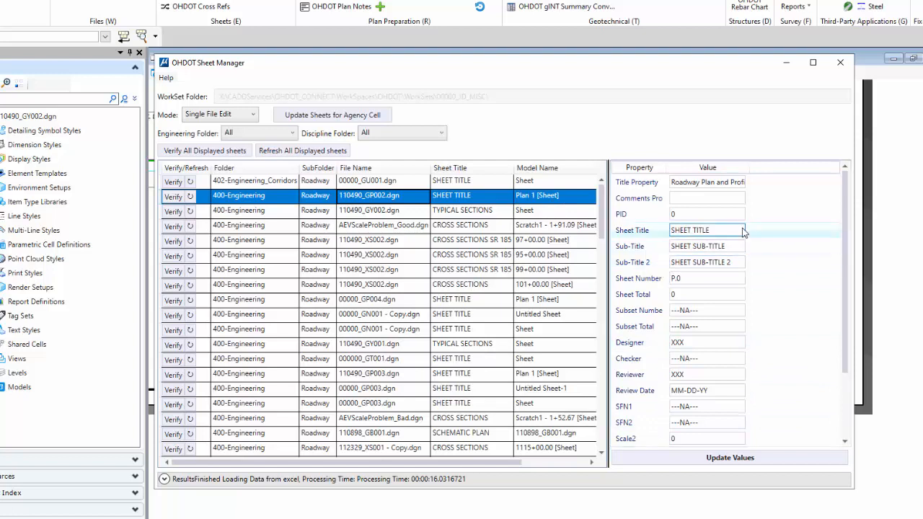
pyautogui.scroll(-2, 740, 230)
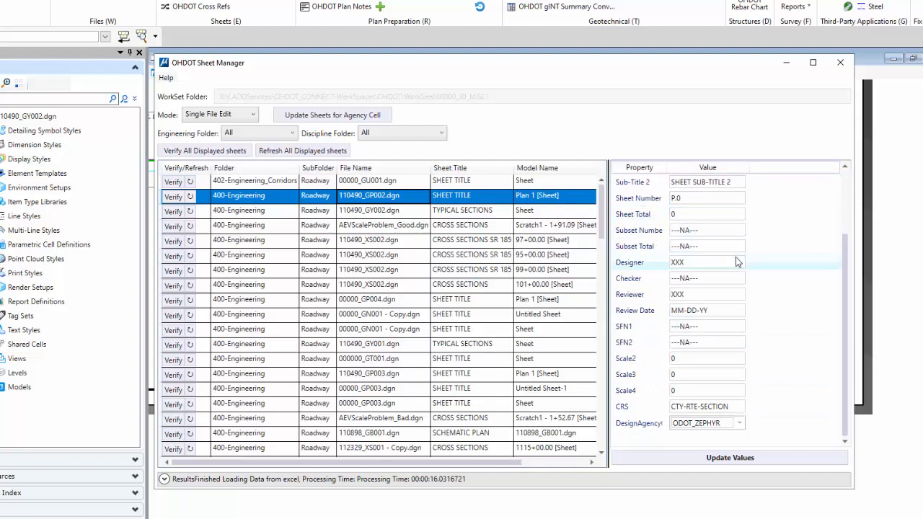
pyautogui.scroll(3, 640, 345)
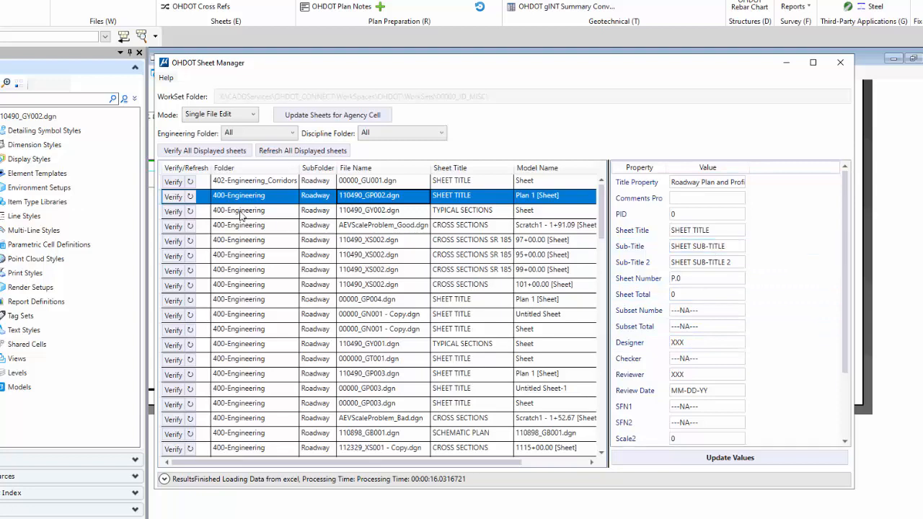
pyautogui.click(170, 197)
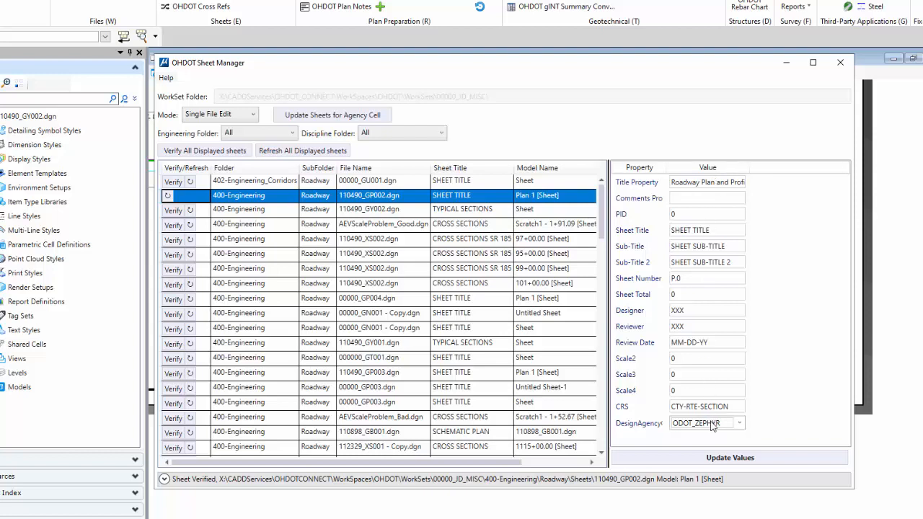
# Review the PID, Sheet Title, Sub-Title and Sub-Title 2 values of the 110490_GP002.dgn sheet.
pyautogui.click(690, 215)
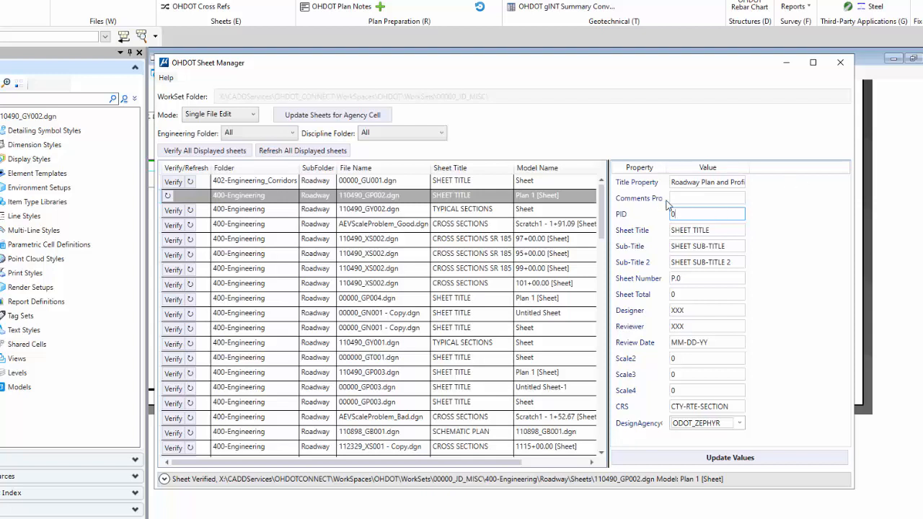
pyautogui.click(719, 232)
pyautogui.click(701, 249)
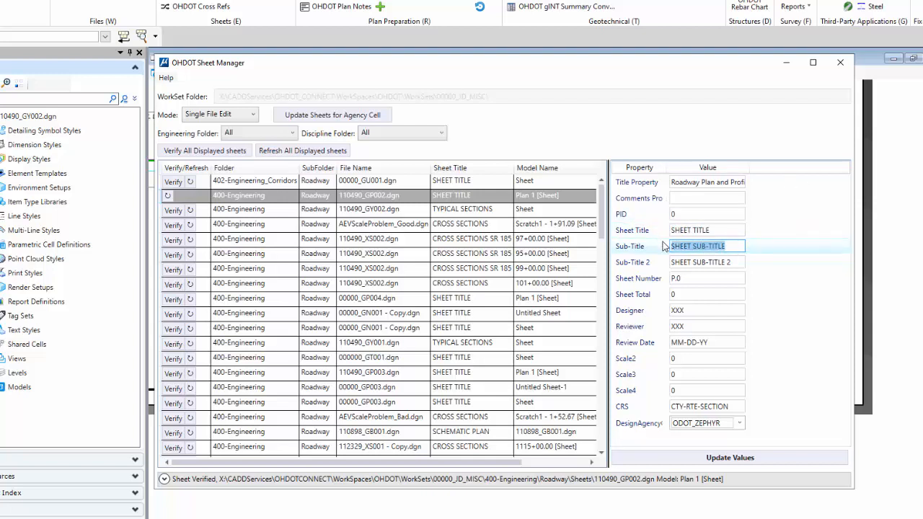
pyautogui.click(705, 264)
pyautogui.moveTo(704, 264); pyautogui.dragTo(659, 261)
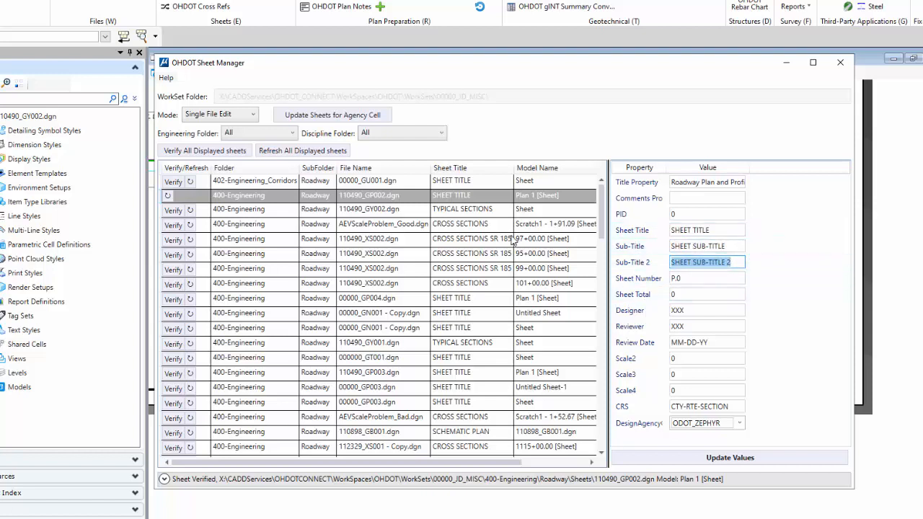
# Open the 110490_XS002.dgn sheet with model 101+00.00 [Sheet] and compare its title block's sheet number with the Sheet Number property.
pyautogui.moveTo(507, 465); pyautogui.dragTo(575, 466)
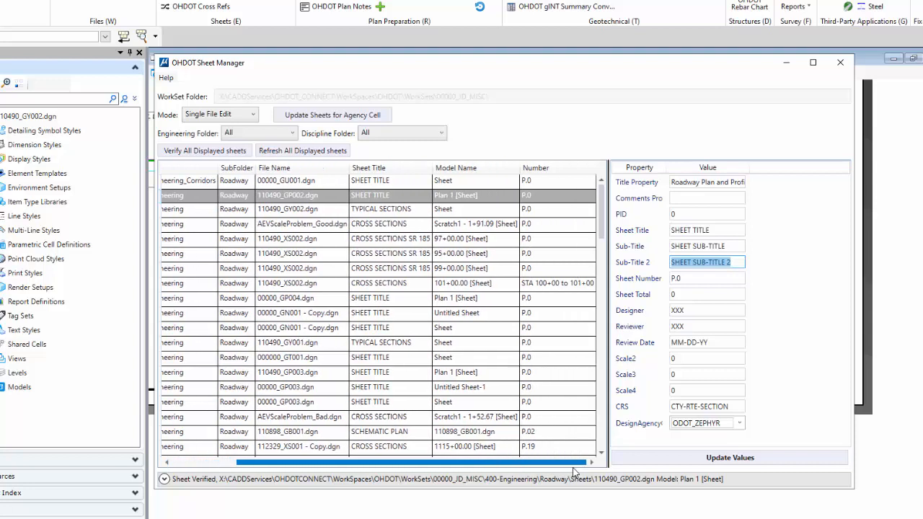
pyautogui.click(556, 285)
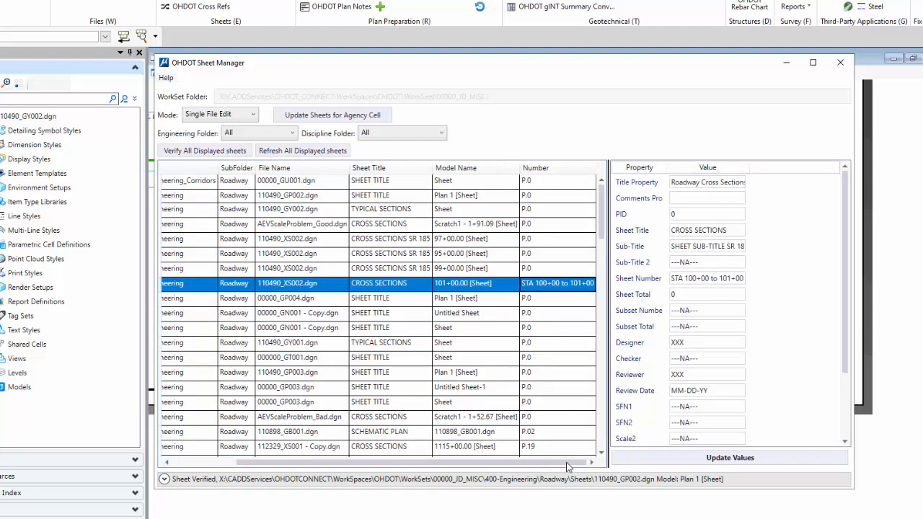
pyautogui.moveTo(568, 467); pyautogui.dragTo(597, 476)
pyautogui.click(508, 285)
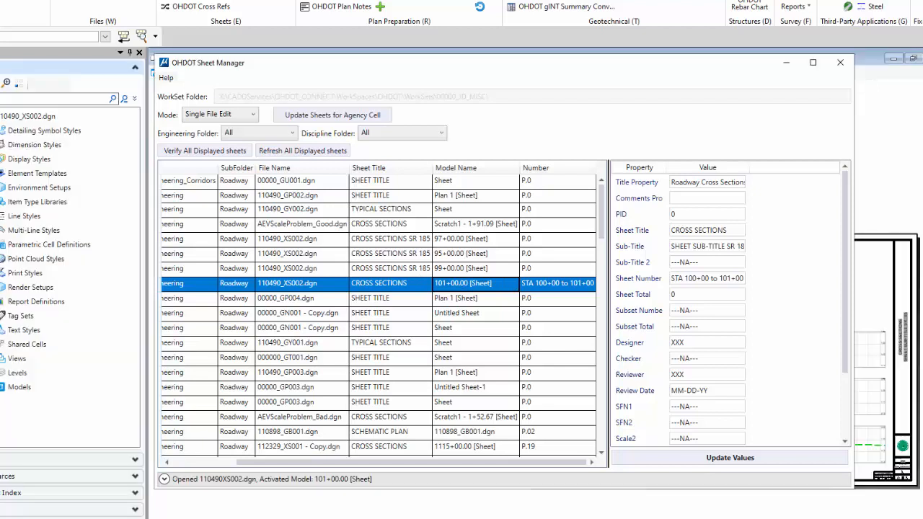
pyautogui.click(913, 490)
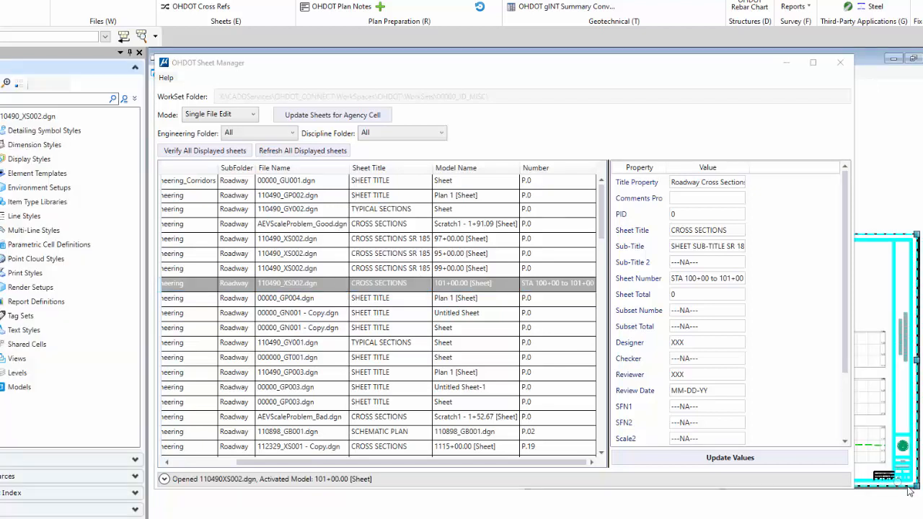
pyautogui.scroll(5, 904, 476)
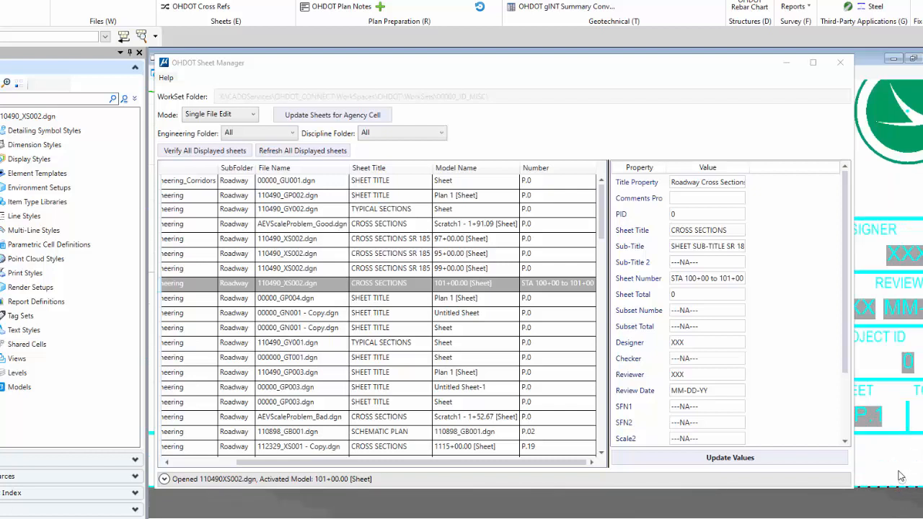
pyautogui.scroll(3, 896, 436)
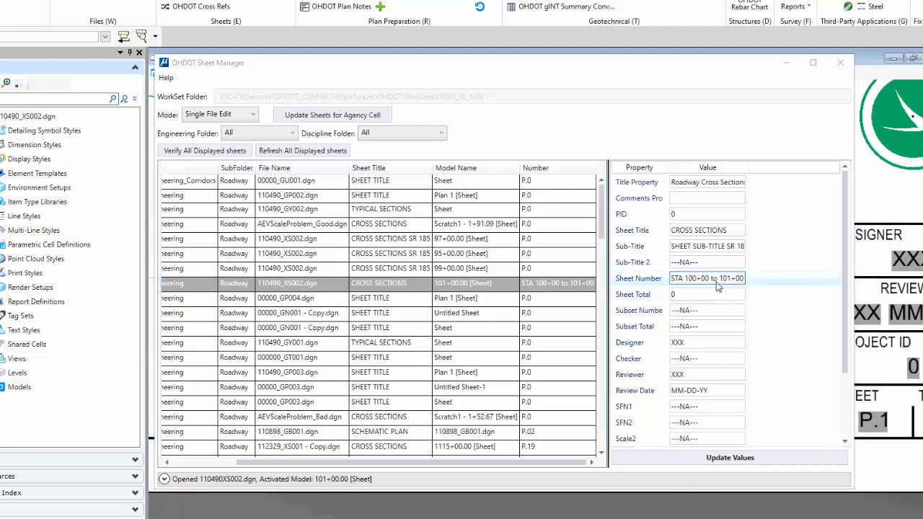
pyautogui.click(737, 284)
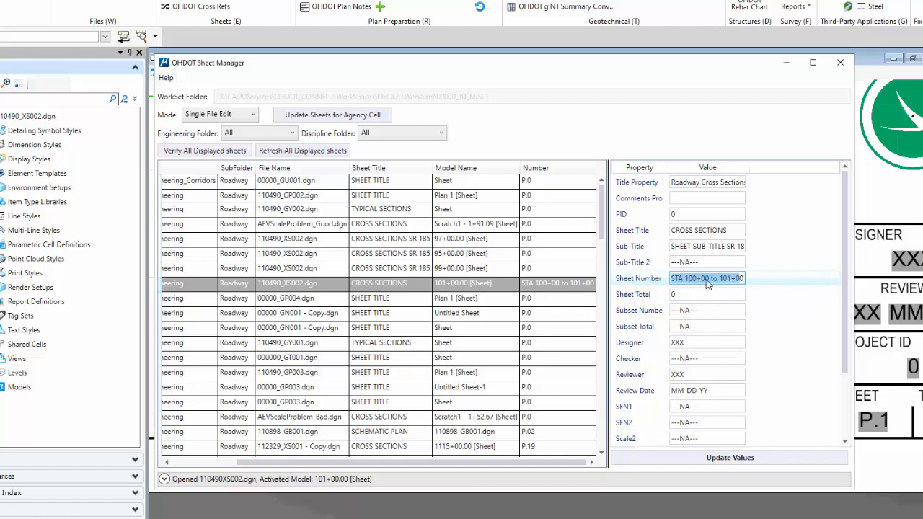
pyautogui.click(709, 282)
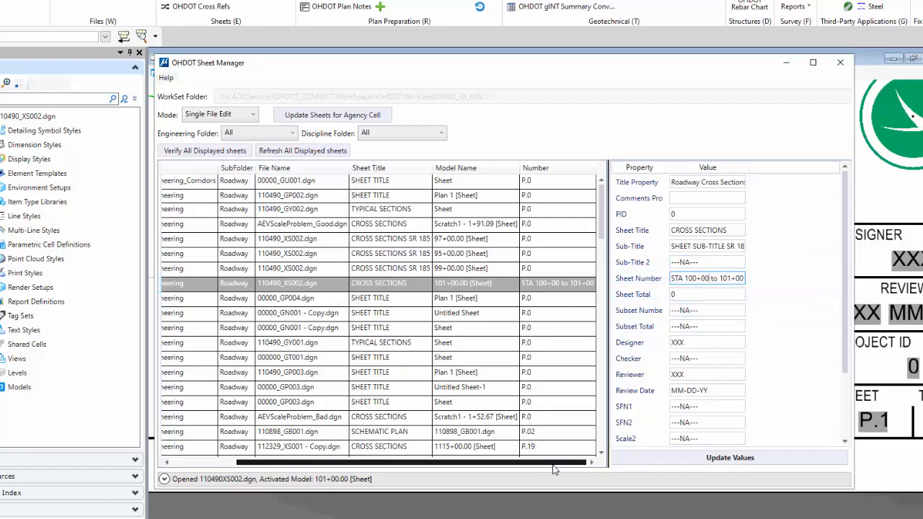
# Refresh the 101+00.00 [Sheet] entry of 110490_XS002.dgn and check its Sheet Number against the title block in the drawing.
pyautogui.moveTo(532, 468); pyautogui.dragTo(462, 469)
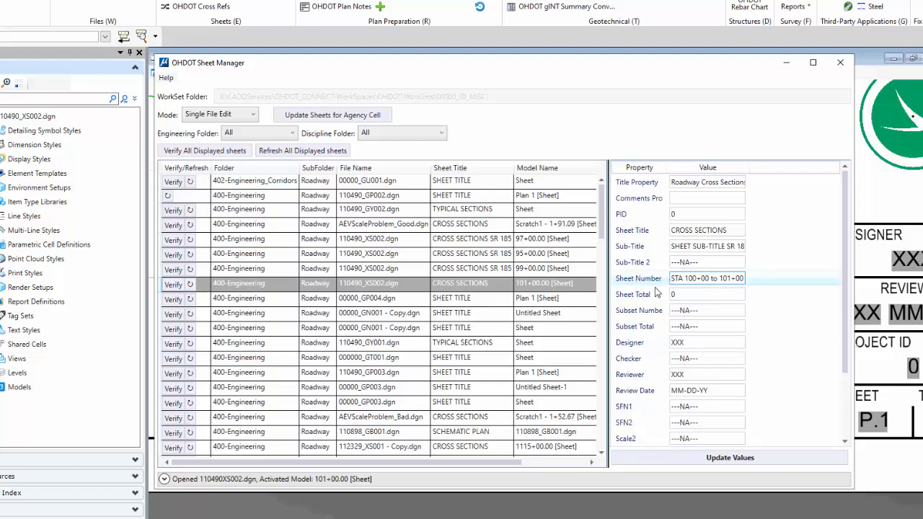
pyautogui.click(189, 284)
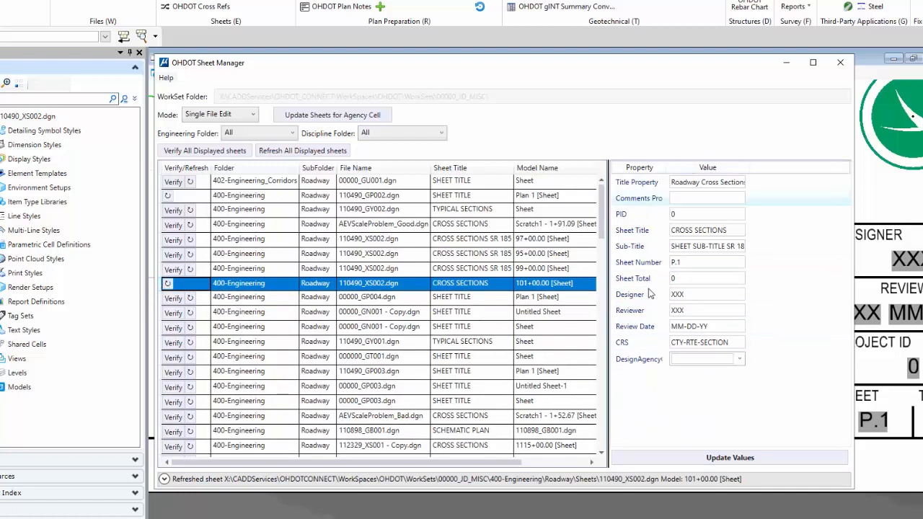
pyautogui.click(693, 265)
pyautogui.click(691, 266)
pyautogui.moveTo(700, 265); pyautogui.dragTo(643, 268)
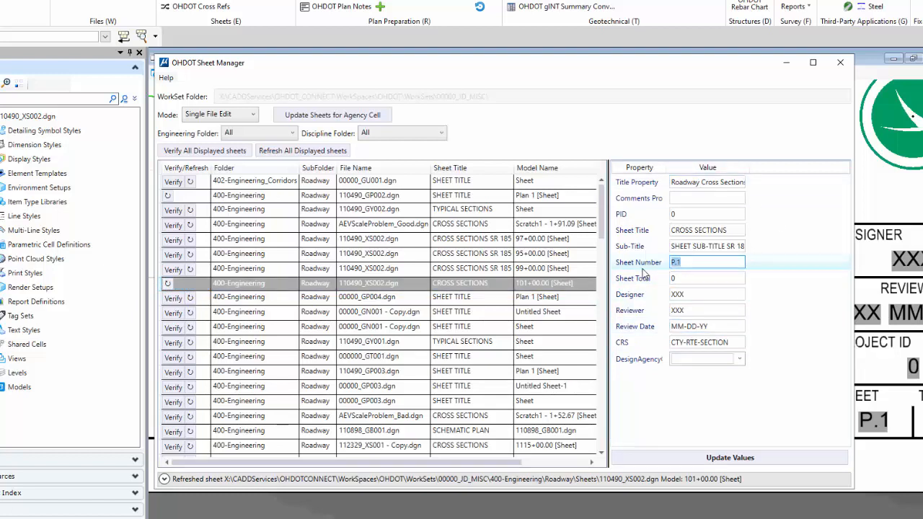
pyautogui.click(899, 433)
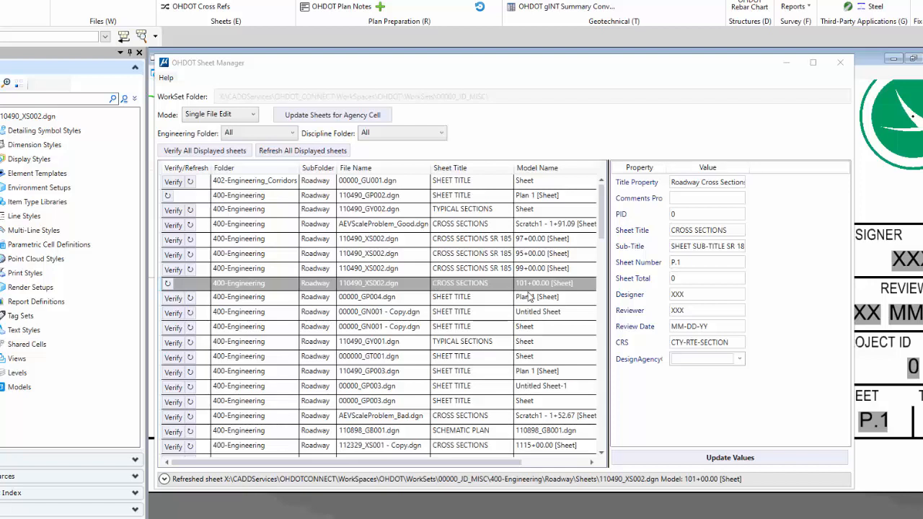
# Switch the Sheet Manager mode to Import from Excel and look over the displayed sheets.
pyautogui.click(237, 120)
pyautogui.click(235, 117)
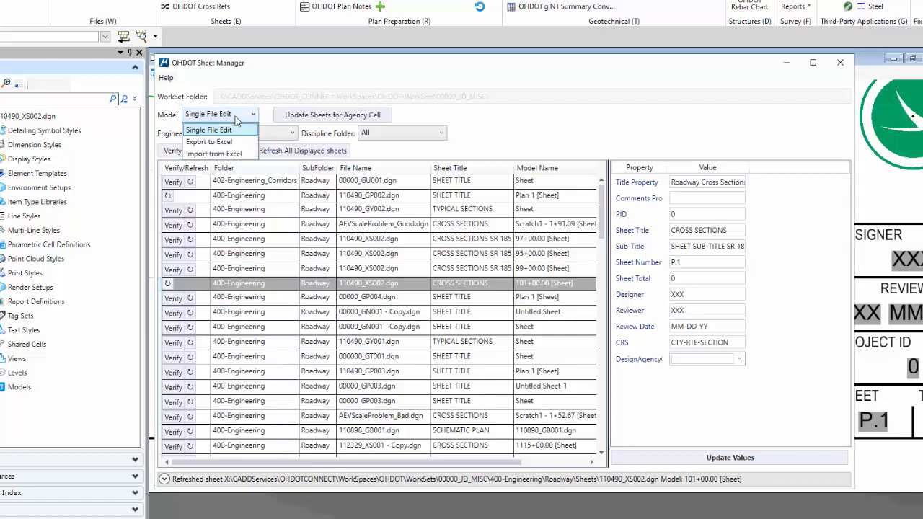
pyautogui.click(222, 154)
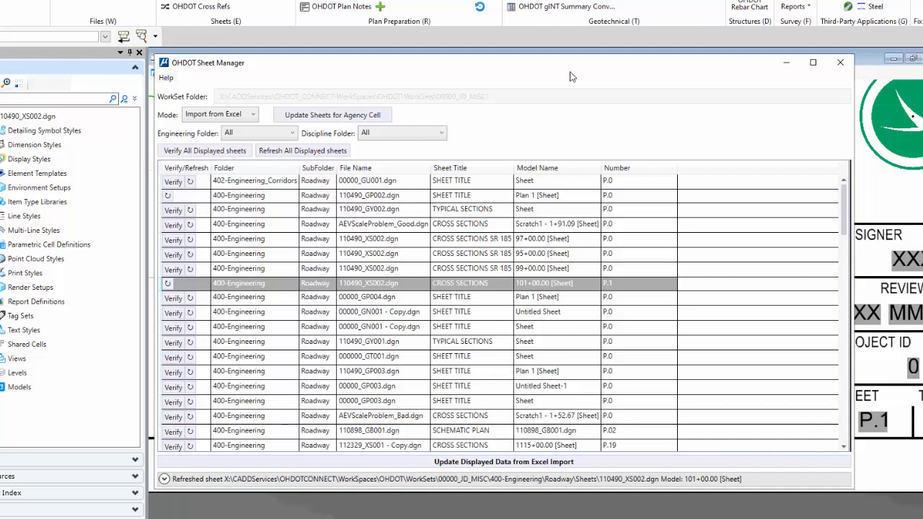
pyautogui.moveTo(596, 63); pyautogui.dragTo(585, 63)
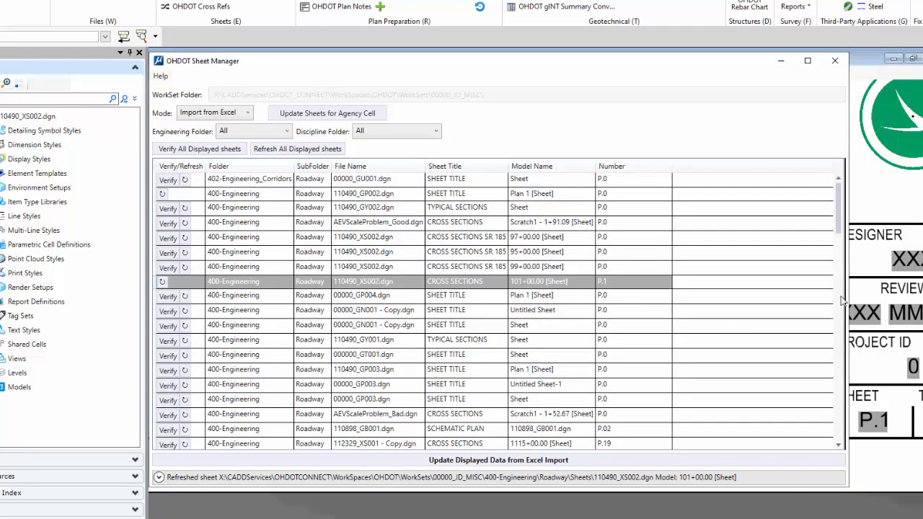
pyautogui.moveTo(566, 303); pyautogui.dragTo(560, 347)
pyautogui.click(562, 355)
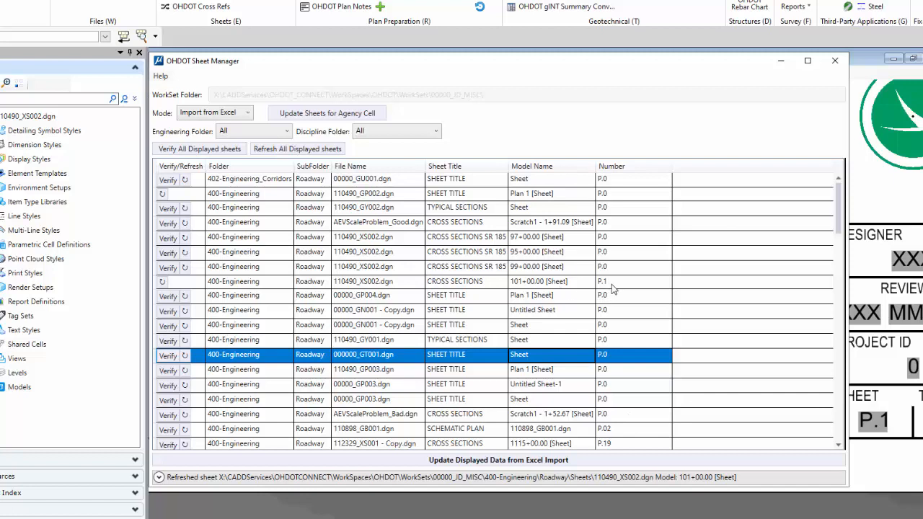
pyautogui.click(429, 267)
# Filter the sheets by the 402-Engineering_Corridors engineering folder, reset the filter to All, and reapply the 402-Engineering_Corridors filter.
pyautogui.click(257, 137)
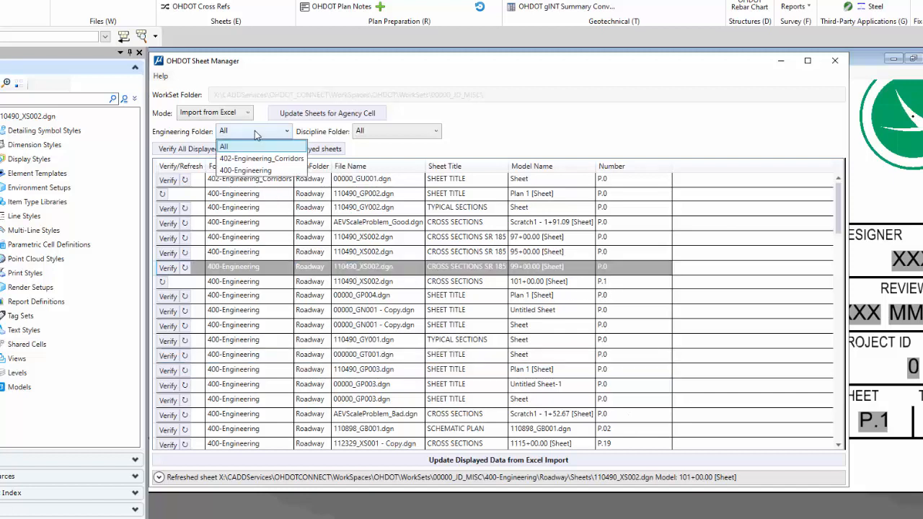
pyautogui.click(292, 153)
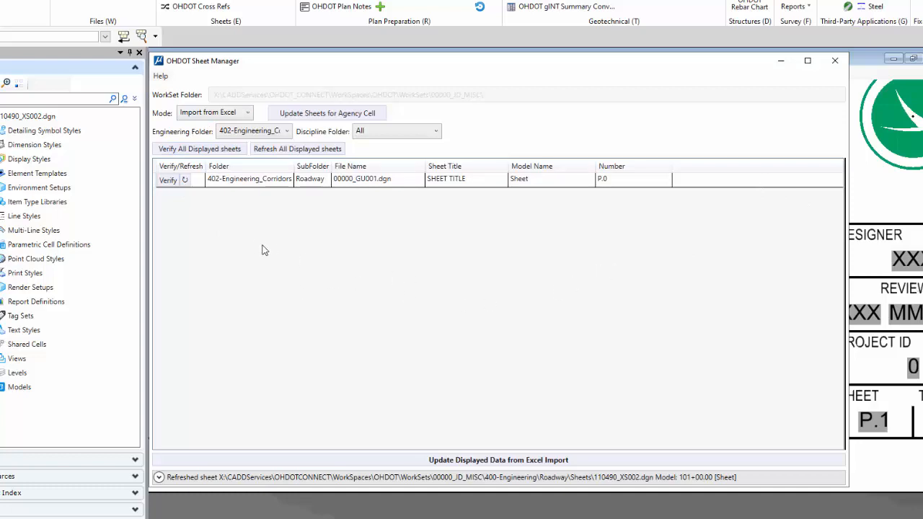
pyautogui.click(278, 130)
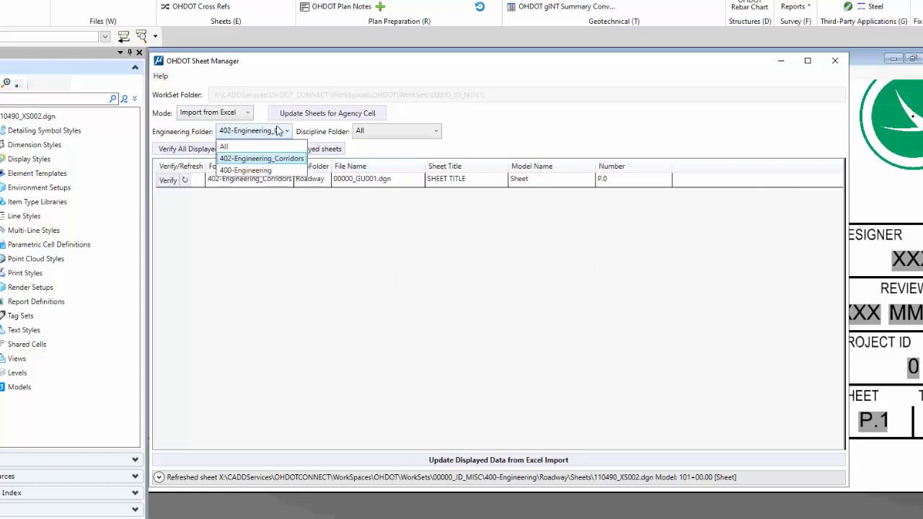
pyautogui.click(243, 158)
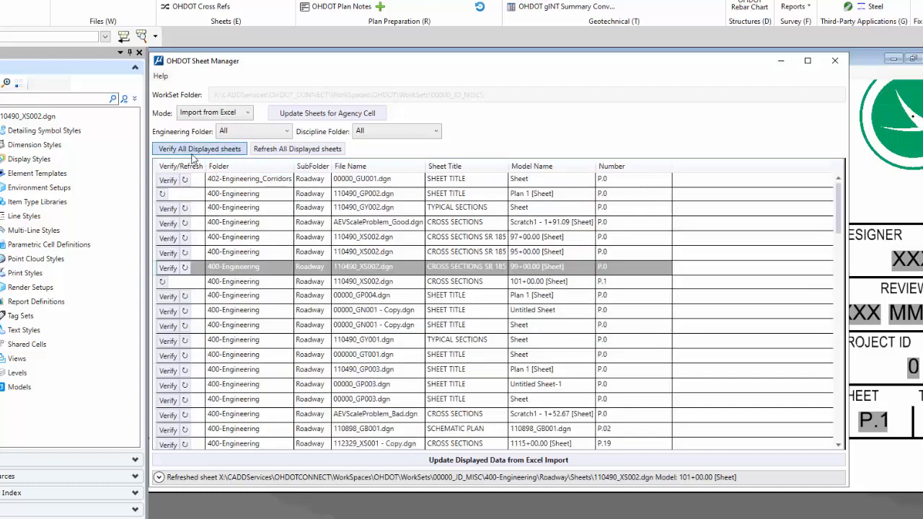
pyautogui.click(280, 134)
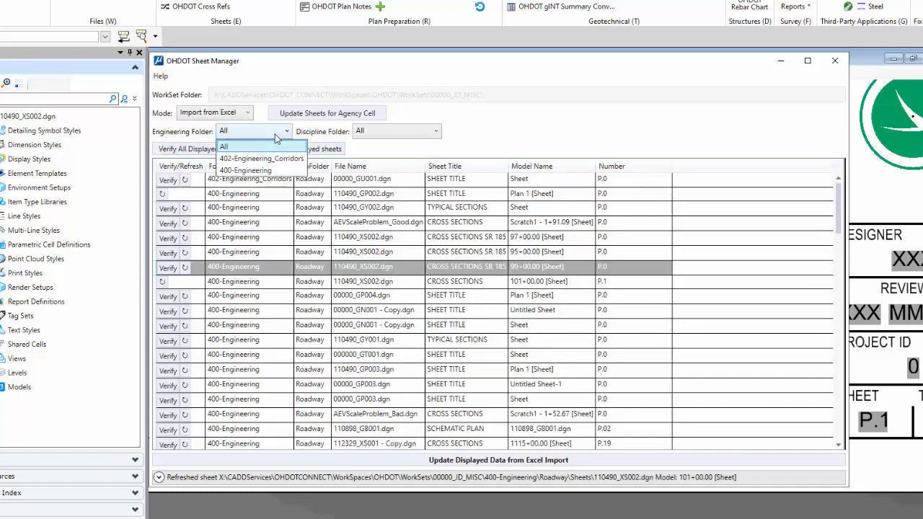
pyautogui.click(262, 158)
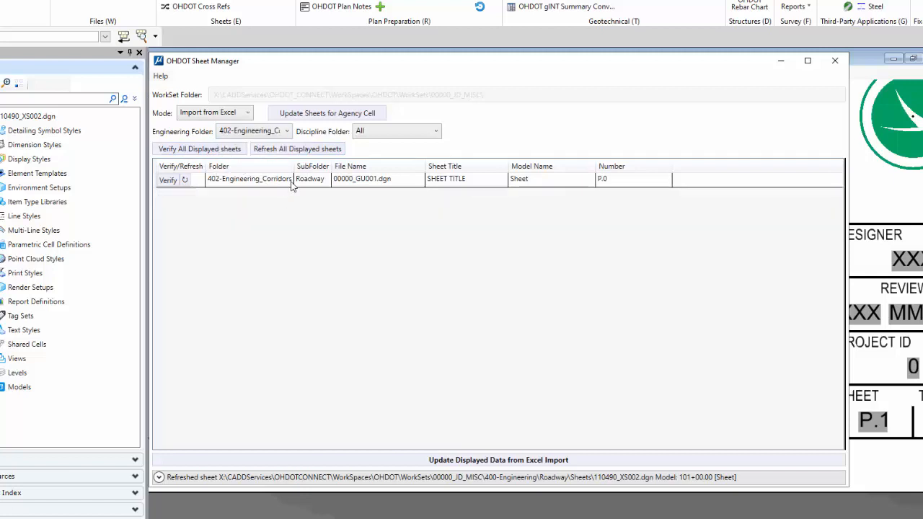